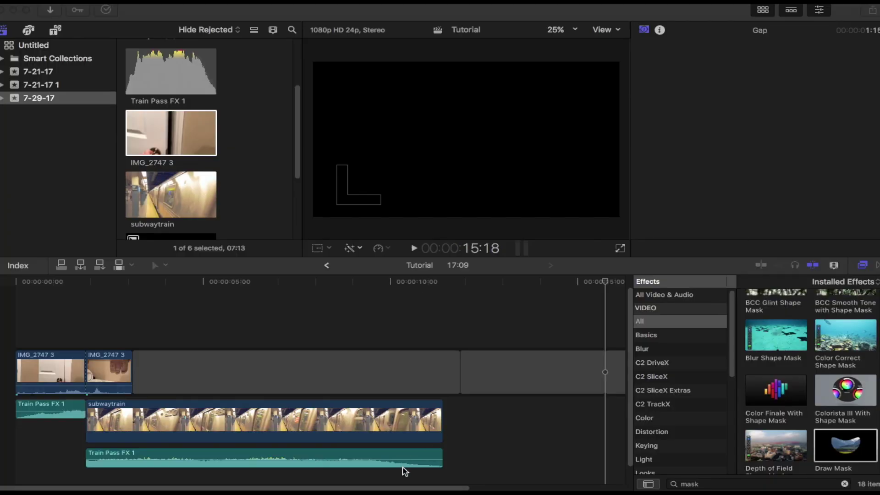
- Play the finished door-to-subway example from the start of the timeline and review the moment the door opens
{"action": "left_click", "coordinate": [384, 490]}
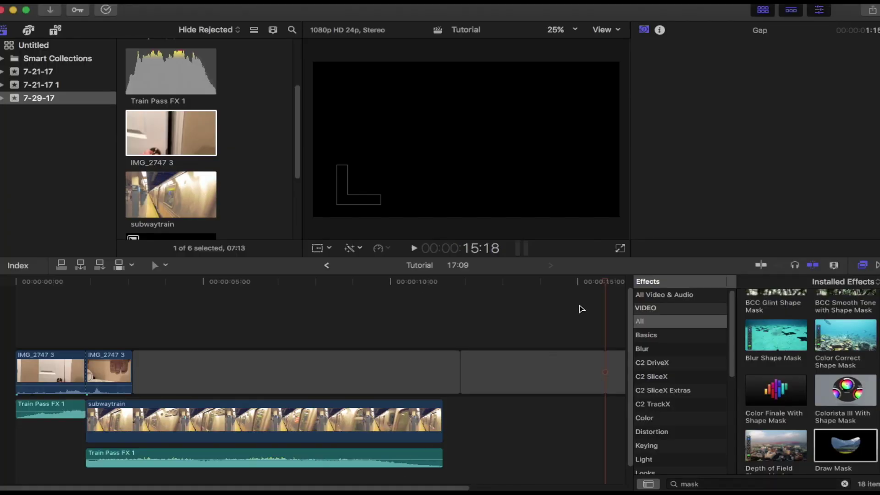
{"action": "left_click_drag", "start_coordinate": [606, 283], "coordinate": [1, 354]}
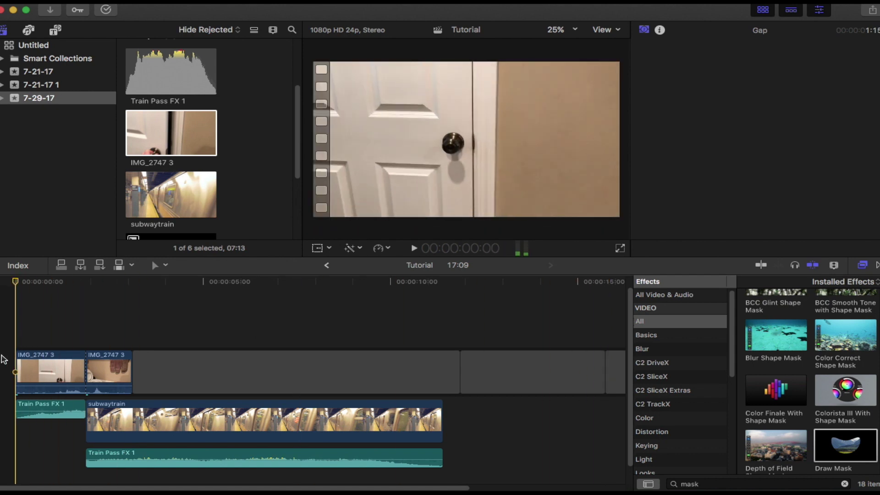
{"action": "left_click", "coordinate": [415, 250]}
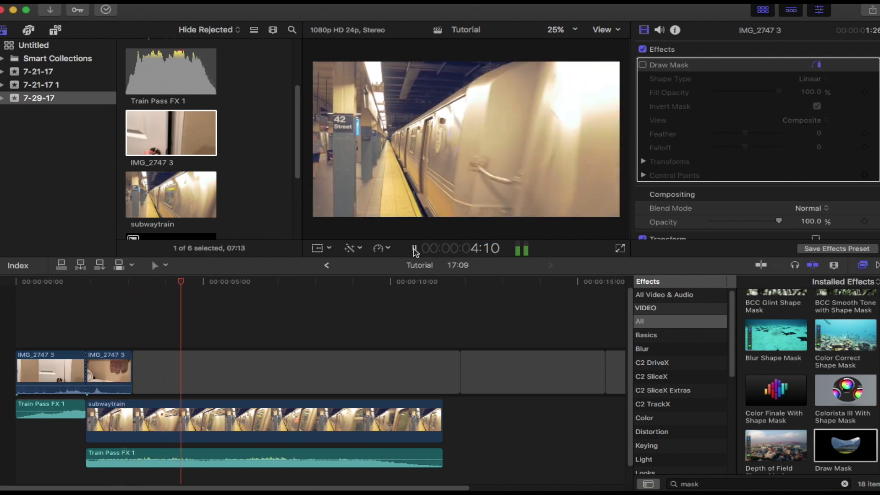
{"action": "left_click", "coordinate": [414, 250]}
{"action": "left_click_drag", "start_coordinate": [239, 281], "coordinate": [75, 297]}
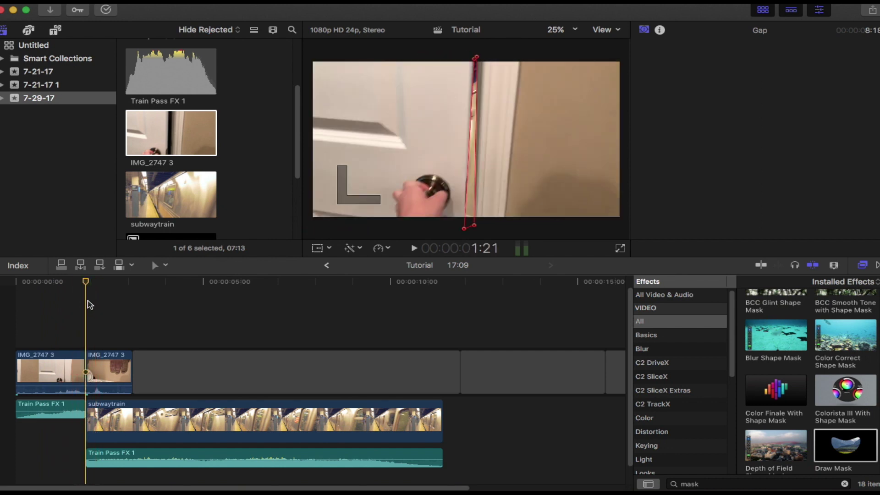
- Place the IMG_2747 3 clip from the browser on the primary storyline at 11:21, after the long gap
{"action": "left_click", "coordinate": [461, 367]}
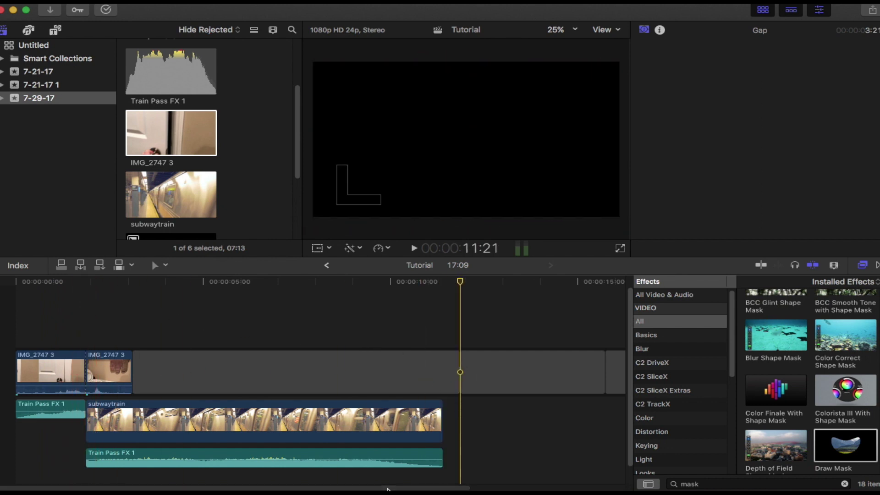
{"action": "left_click_drag", "start_coordinate": [388, 490], "coordinate": [515, 488]}
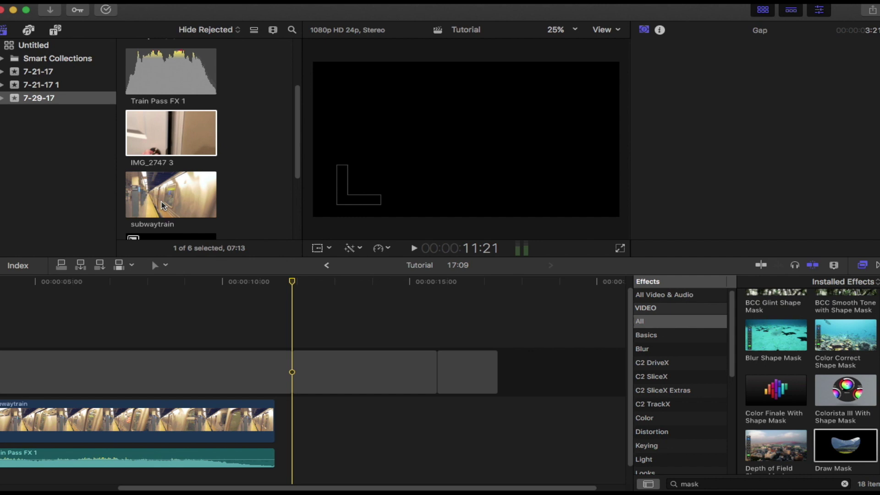
{"action": "left_click", "coordinate": [149, 131]}
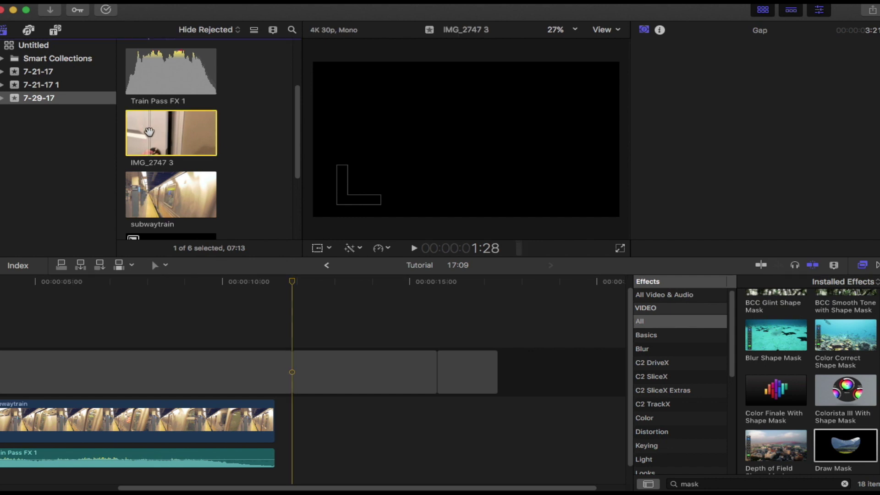
{"action": "left_click_drag", "start_coordinate": [149, 132], "coordinate": [298, 374]}
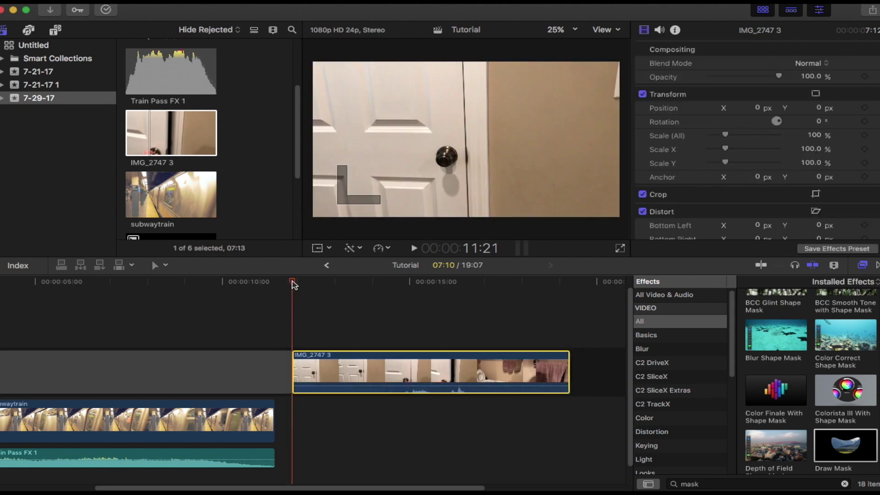
- Blade the new clip's speed at 15:20, where the door opens, and speed up the second segment by shortening it
{"action": "left_click_drag", "start_coordinate": [293, 284], "coordinate": [435, 320]}
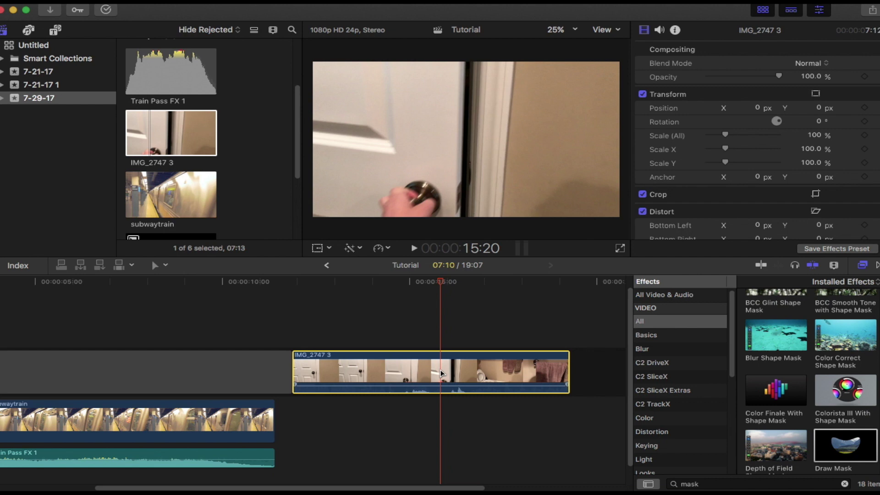
{"action": "key", "text": "shift+b"}
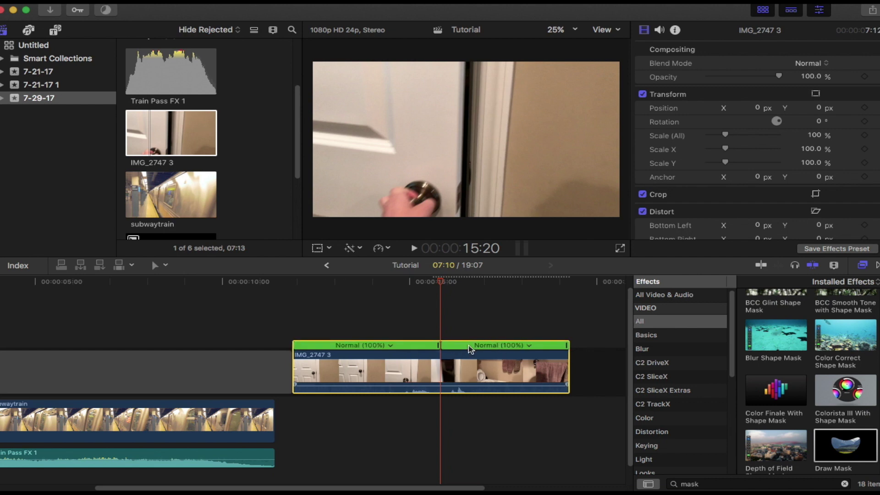
{"action": "left_click_drag", "start_coordinate": [567, 348], "coordinate": [479, 348]}
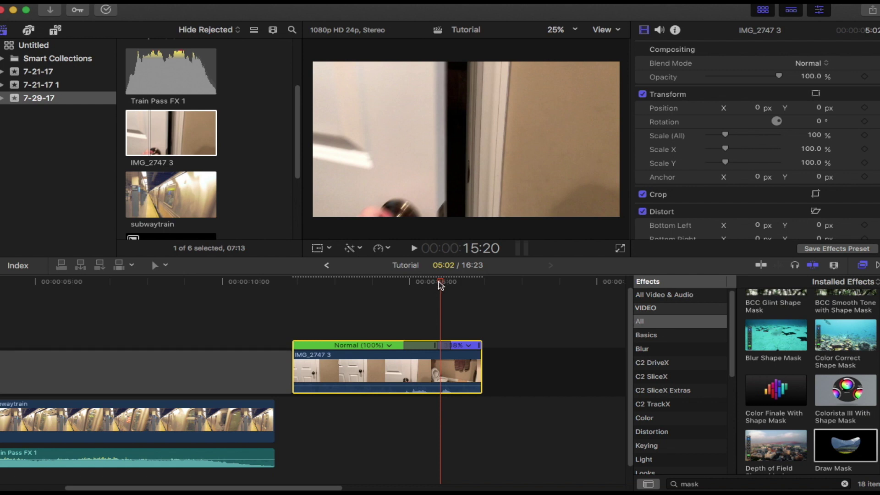
- Split the door clip at 15:18, just as the door cracks open, and show the retime editor for the second part
{"action": "left_click_drag", "start_coordinate": [443, 285], "coordinate": [440, 286]}
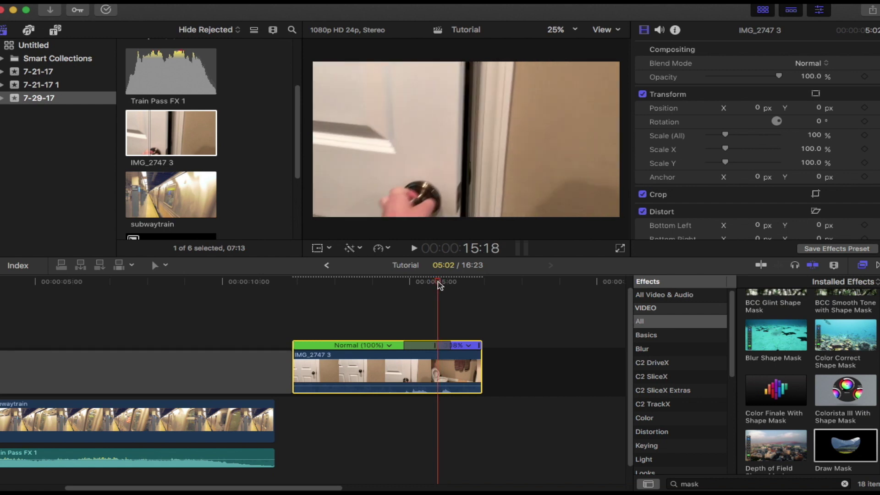
{"action": "left_click", "coordinate": [441, 388]}
{"action": "key", "text": "a"}
{"action": "left_click", "coordinate": [465, 365]}
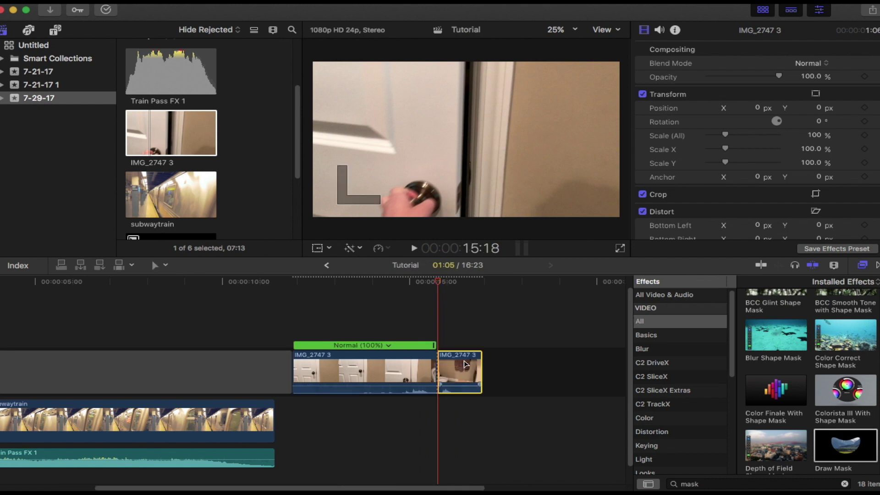
{"action": "key", "text": "Right"}
{"action": "key", "text": "super+r"}
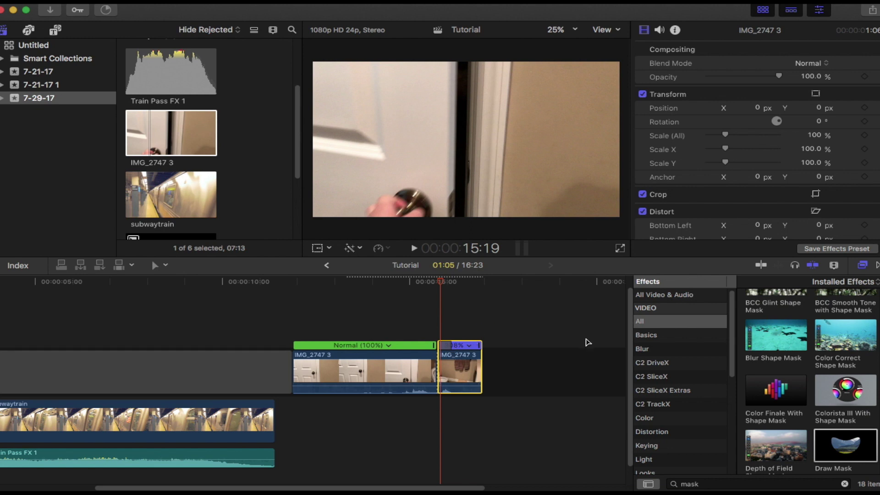
- Search the effects for "mask" and apply Draw Mask to the second door clip
{"action": "left_click", "coordinate": [702, 485]}
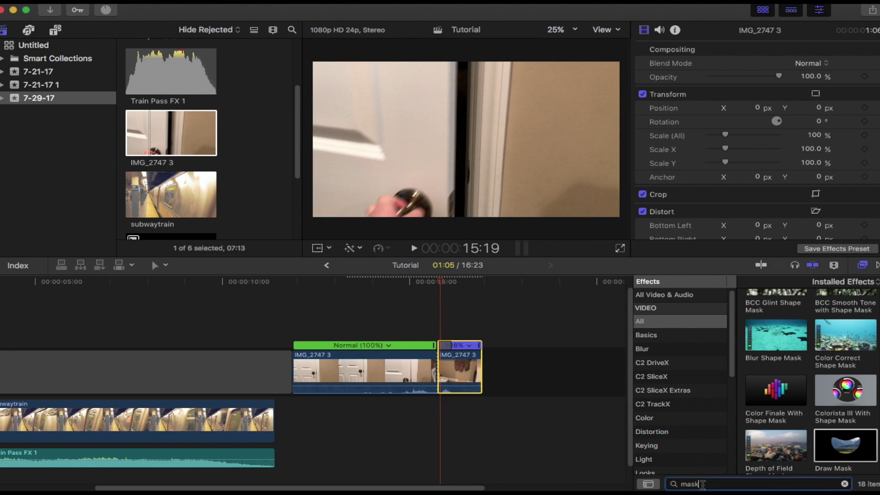
{"action": "key", "text": "BackSpace"}
{"action": "key", "text": "BackSpace"}
{"action": "key", "text": "BackSpace"}
{"action": "key", "text": "BackSpace"}
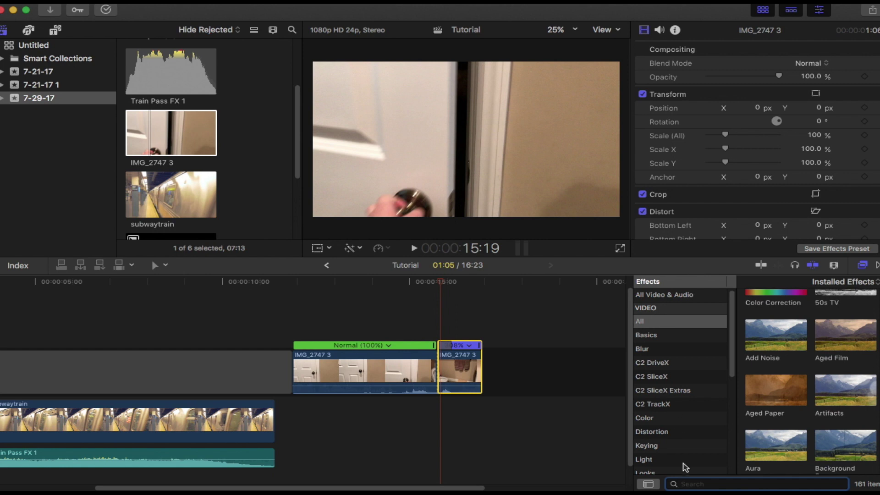
{"action": "type", "text": "mask"}
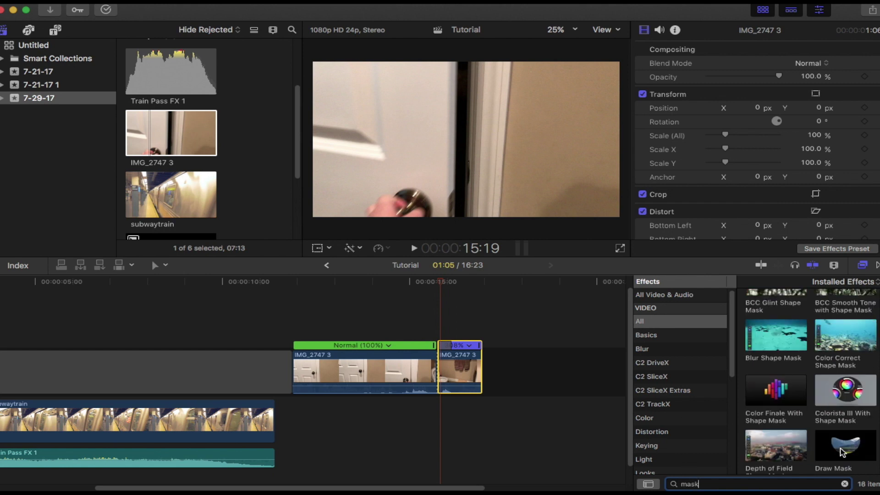
{"action": "mouse_move", "coordinate": [846, 447]}
{"action": "left_mouse_down"}
{"action": "mouse_move", "coordinate": [470, 435]}
{"action": "mouse_move", "coordinate": [489, 414]}
{"action": "mouse_move", "coordinate": [465, 367]}
{"action": "mouse_move", "coordinate": [463, 376]}
{"action": "left_mouse_up"}
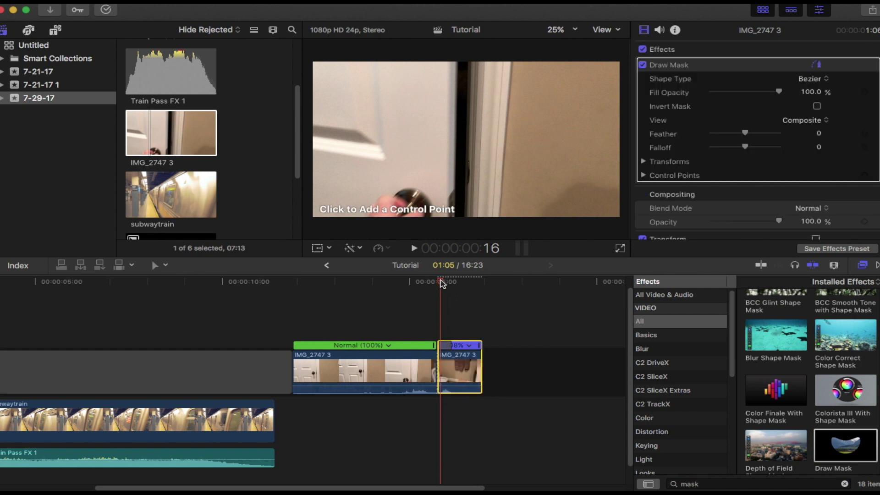
- Draw a four-point Linear mask around the dark gap between door and frame at 15:18
{"action": "left_click_drag", "start_coordinate": [441, 281], "coordinate": [439, 283]}
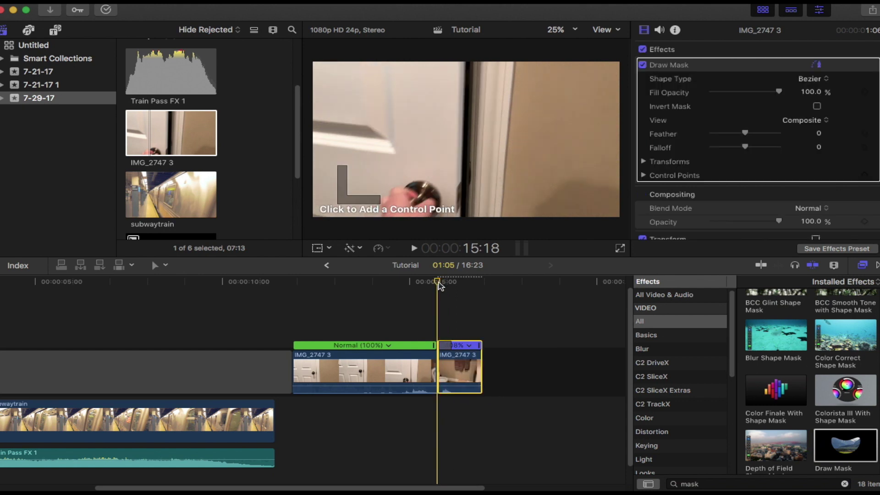
{"action": "left_click", "coordinate": [468, 219]}
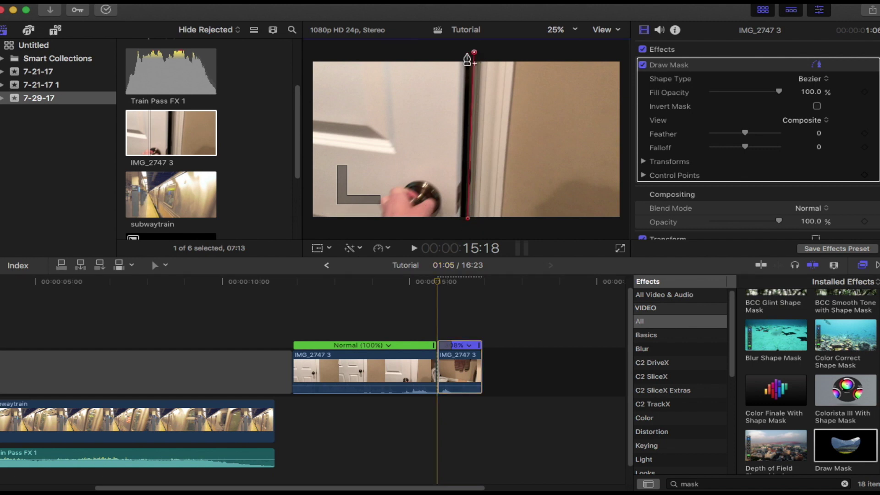
{"action": "left_click", "coordinate": [464, 53]}
{"action": "left_click", "coordinate": [462, 219]}
{"action": "left_click", "coordinate": [468, 219]}
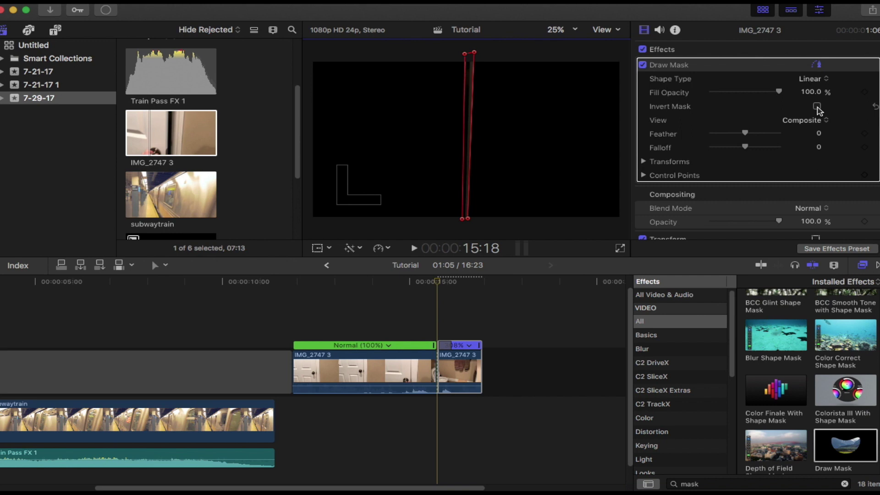
- Invert the mask and add keyframes to the whole Draw Mask effect at 15:18
{"action": "left_click", "coordinate": [818, 107]}
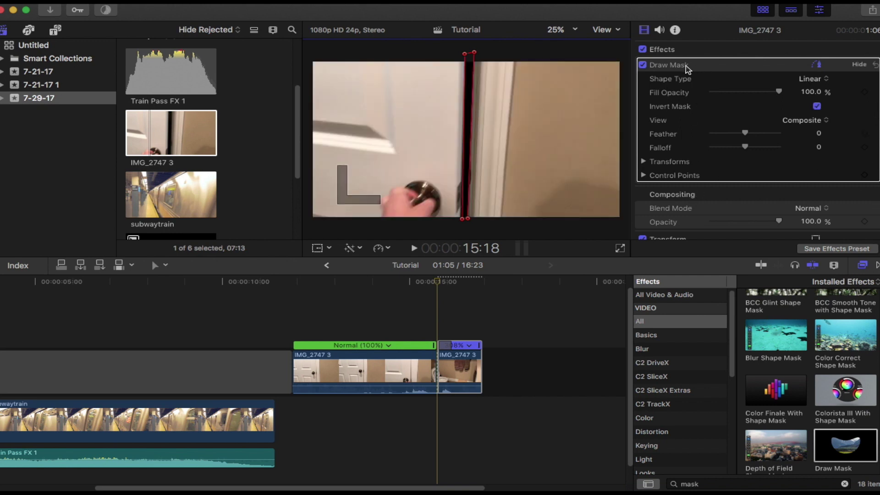
{"action": "right_click", "coordinate": [735, 69]}
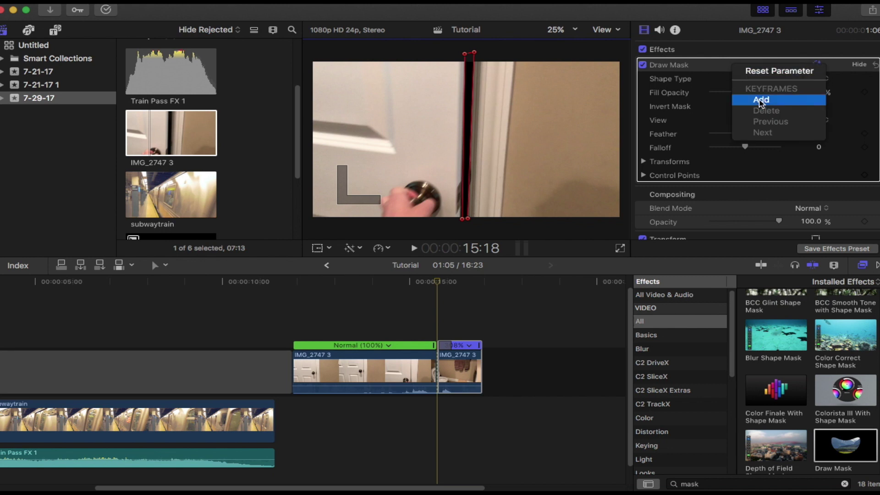
{"action": "left_click", "coordinate": [760, 100]}
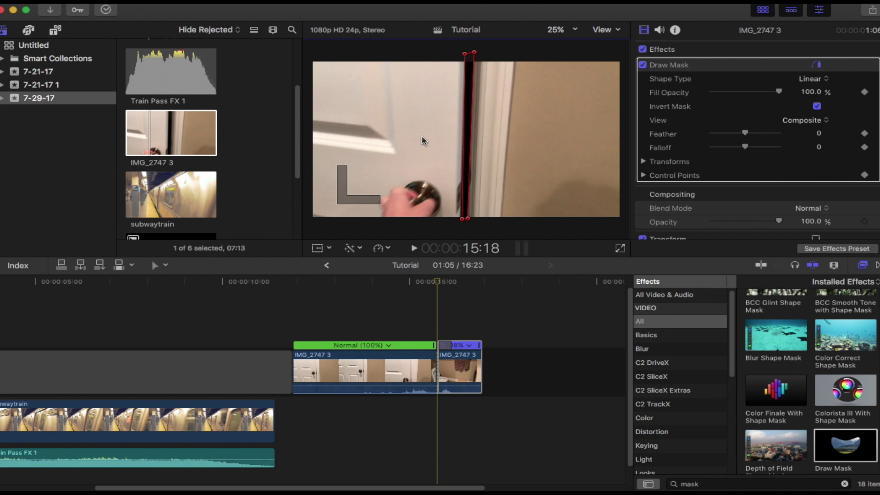
- Reshape the mask frame by frame from 15:19 to 15:22 so its corners follow the widening door opening
{"action": "key", "text": "Right"}
{"action": "left_click_drag", "start_coordinate": [462, 219], "coordinate": [456, 219]}
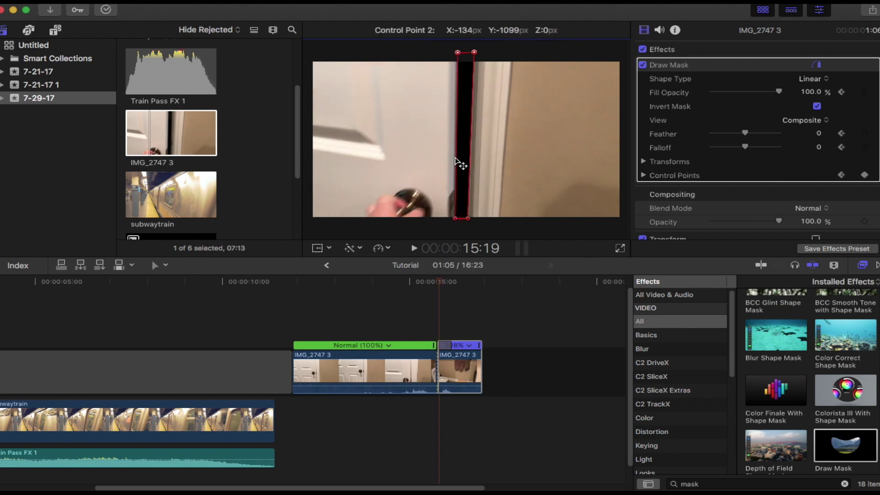
{"action": "left_click_drag", "start_coordinate": [464, 53], "coordinate": [457, 54]}
{"action": "key", "text": "Right"}
{"action": "left_click_drag", "start_coordinate": [456, 218], "coordinate": [449, 219]}
{"action": "key", "text": "Right"}
{"action": "left_click_drag", "start_coordinate": [457, 54], "coordinate": [401, 63]}
{"action": "key", "text": "Right"}
{"action": "left_click_drag", "start_coordinate": [423, 224], "coordinate": [406, 223]}
{"action": "left_click_drag", "start_coordinate": [401, 63], "coordinate": [399, 63]}
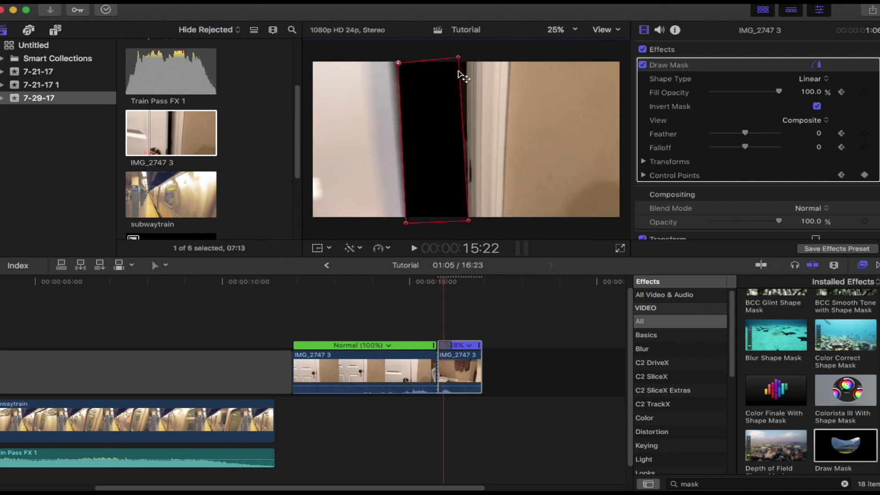
{"action": "left_click_drag", "start_coordinate": [459, 58], "coordinate": [466, 58]}
- Widen the mask at 15:23 and 16:00 to follow the door frame and extend past the picture's left side
{"action": "key", "text": "Right"}
{"action": "left_click_drag", "start_coordinate": [398, 63], "coordinate": [342, 62]}
{"action": "left_click_drag", "start_coordinate": [406, 223], "coordinate": [363, 221]}
{"action": "key", "text": "Right"}
{"action": "left_click_drag", "start_coordinate": [468, 221], "coordinate": [480, 219]}
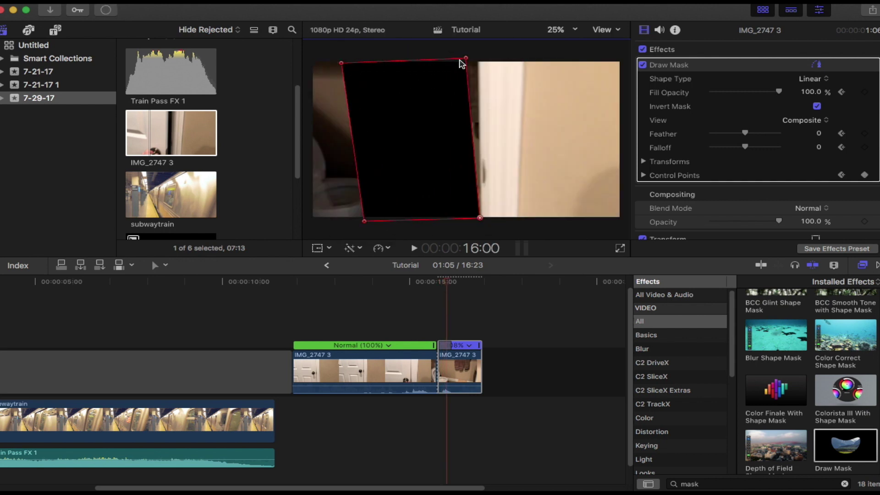
{"action": "left_click_drag", "start_coordinate": [466, 58], "coordinate": [478, 57]}
{"action": "left_click_drag", "start_coordinate": [342, 63], "coordinate": [303, 61]}
{"action": "left_click_drag", "start_coordinate": [363, 221], "coordinate": [303, 220]}
- Move the mask's right corners along the door frame at 16:01 and 16:02, keeping its left side outside the picture
{"action": "key", "text": "Right"}
{"action": "left_click_drag", "start_coordinate": [480, 218], "coordinate": [501, 219]}
{"action": "left_click_drag", "start_coordinate": [477, 58], "coordinate": [501, 57]}
{"action": "key", "text": "Right"}
{"action": "left_click_drag", "start_coordinate": [501, 219], "coordinate": [517, 219]}
{"action": "left_click_drag", "start_coordinate": [500, 57], "coordinate": [517, 57]}
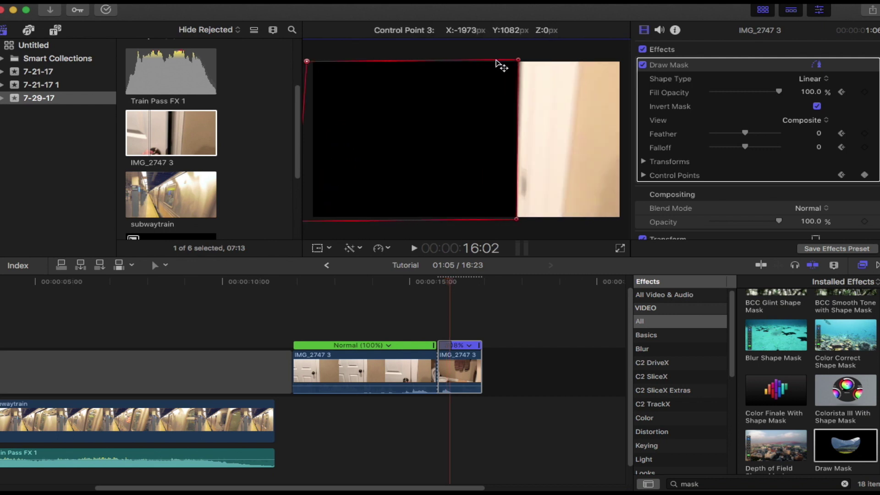
{"action": "left_click_drag", "start_coordinate": [303, 62], "coordinate": [283, 58]}
- Continue keyframing the mask from 16:03 to 16:05 until its right corners lie beyond the picture
{"action": "key", "text": "Right"}
{"action": "left_click_drag", "start_coordinate": [477, 59], "coordinate": [501, 61]}
{"action": "key", "text": "Right"}
{"action": "key", "text": "Right"}
{"action": "left_click_drag", "start_coordinate": [607, 59], "coordinate": [650, 63]}
{"action": "left_click_drag", "start_coordinate": [590, 220], "coordinate": [625, 224]}
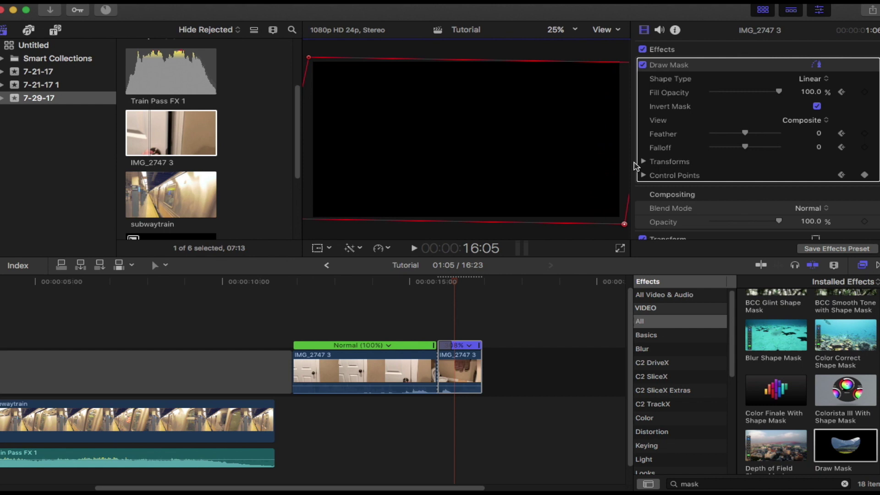
- Play back the masked door opening from about 14:01 and return the playhead to the cut at 15:18
{"action": "left_click_drag", "start_coordinate": [457, 288], "coordinate": [377, 305]}
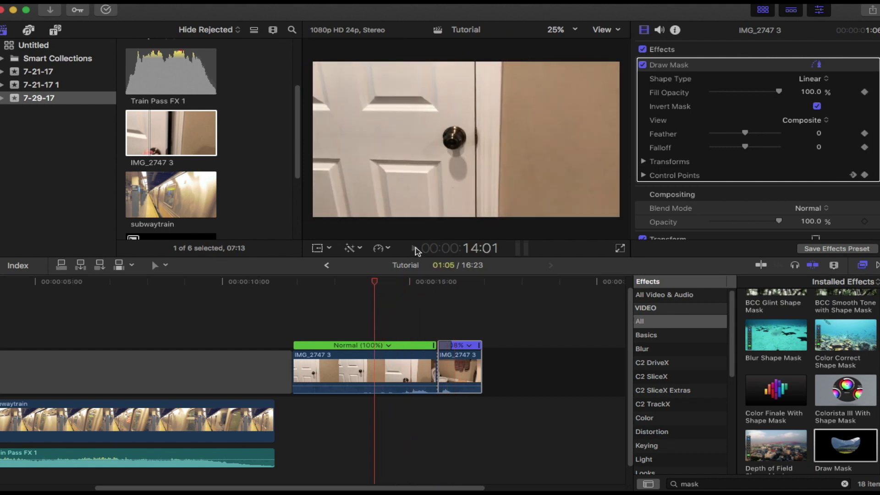
{"action": "left_click", "coordinate": [415, 249]}
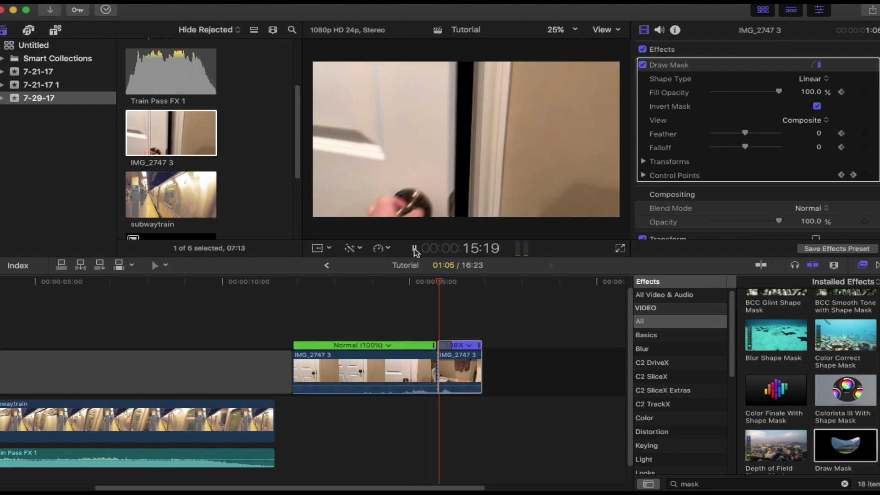
{"action": "key", "text": "Up"}
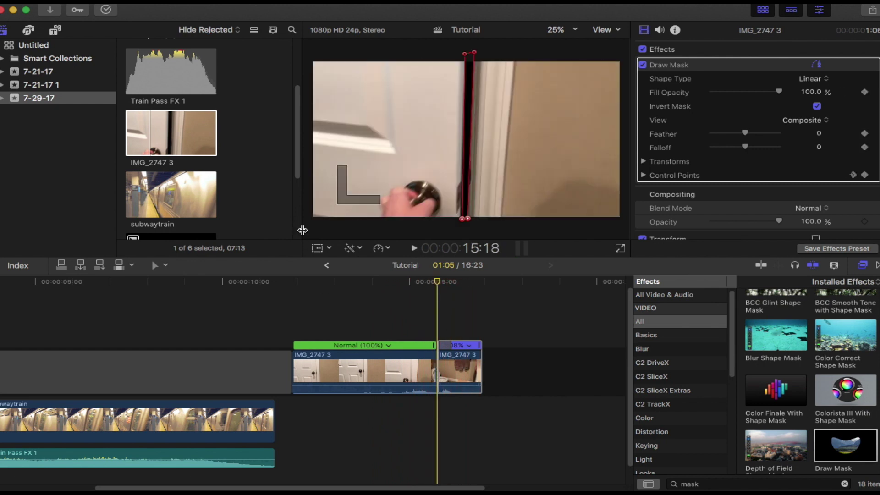
- Connect the subwaytrain clip beneath the masked door clip, starting at 15:18, and check the opening at that frame
{"action": "left_click", "coordinate": [174, 193]}
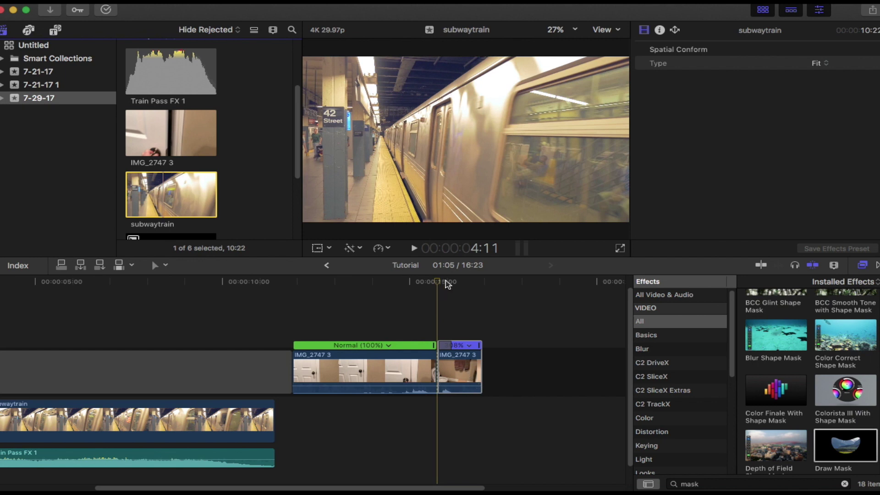
{"action": "left_click", "coordinate": [451, 283]}
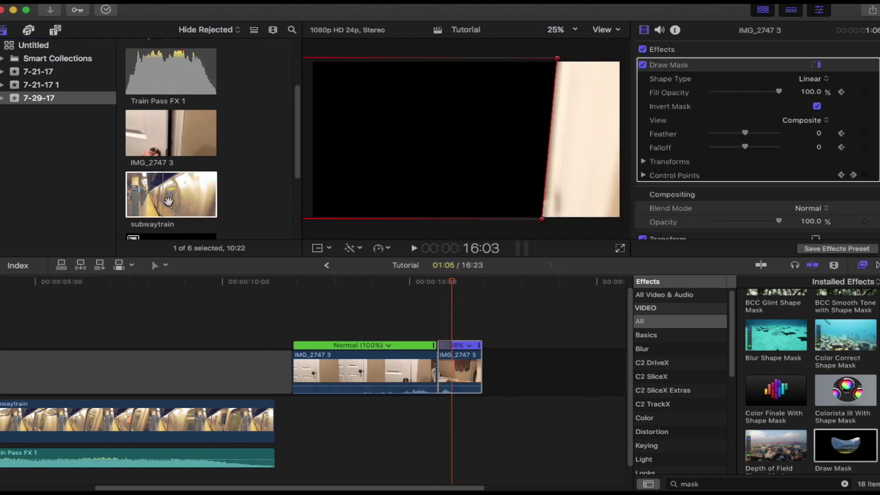
{"action": "left_click_drag", "start_coordinate": [162, 196], "coordinate": [443, 417]}
{"action": "left_click", "coordinate": [438, 285]}
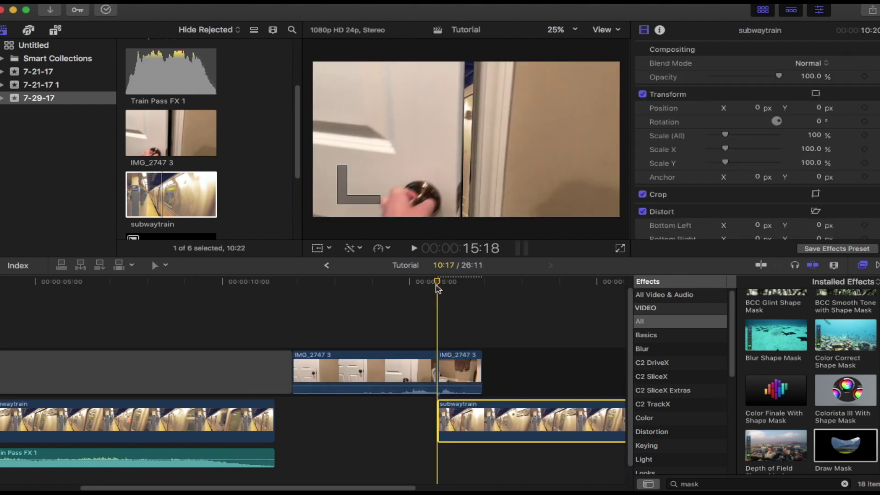
- Play back the door opening over the train footage from before the cut, stopping at 16:19
{"action": "left_click_drag", "start_coordinate": [437, 285], "coordinate": [424, 285]}
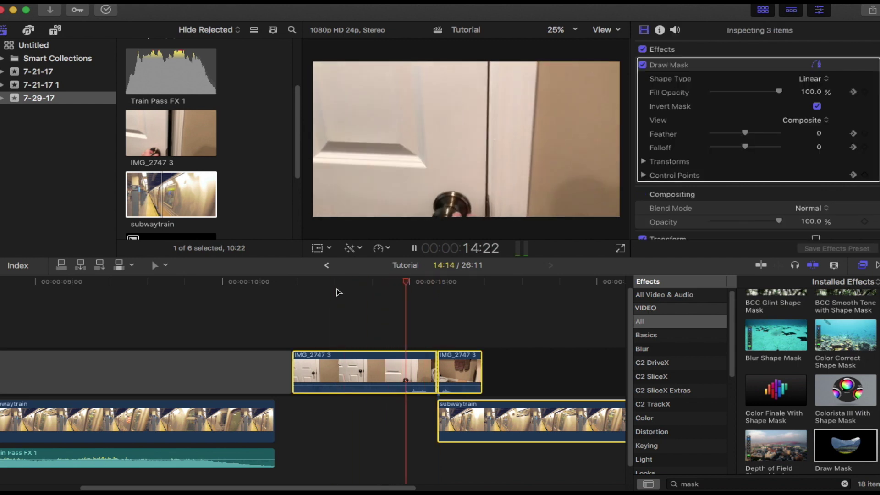
{"action": "key", "text": "space"}
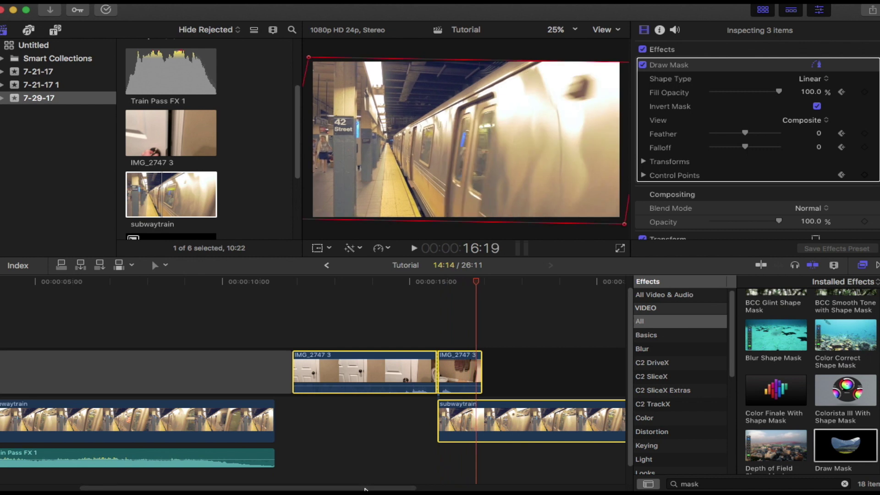
- Connect the Train Pass FX 1 sound beneath the door footage, starting at the first IMG_2747 3 clip's beginning
{"action": "left_click_drag", "start_coordinate": [370, 489], "coordinate": [442, 489]}
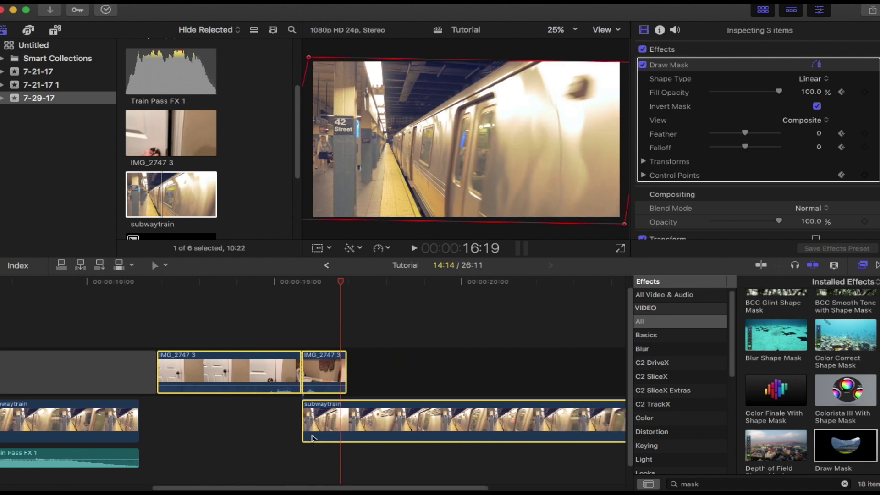
{"action": "scroll", "coordinate": [216, 123], "scroll_direction": "up", "scroll_amount": 5}
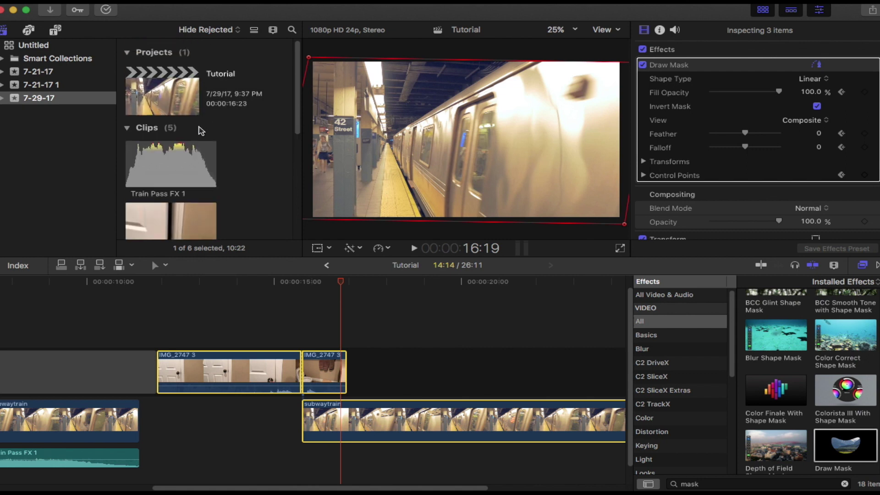
{"action": "left_click", "coordinate": [200, 148]}
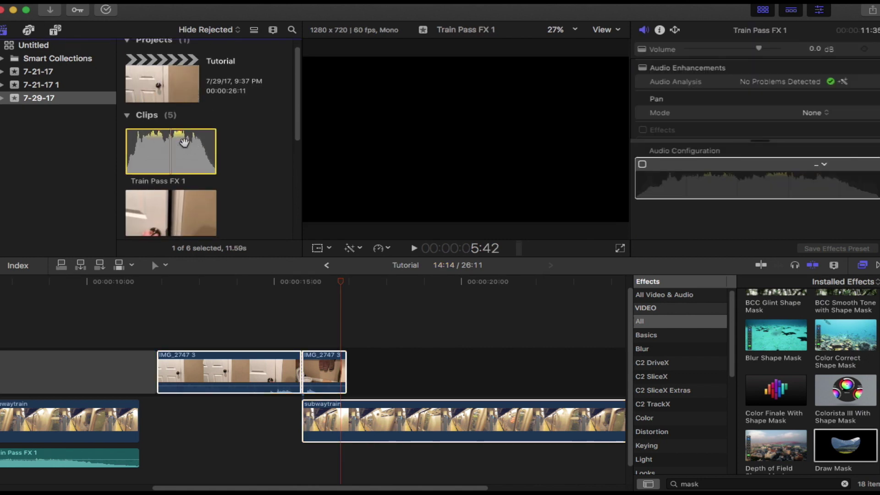
{"action": "left_click_drag", "start_coordinate": [319, 488], "coordinate": [337, 489]}
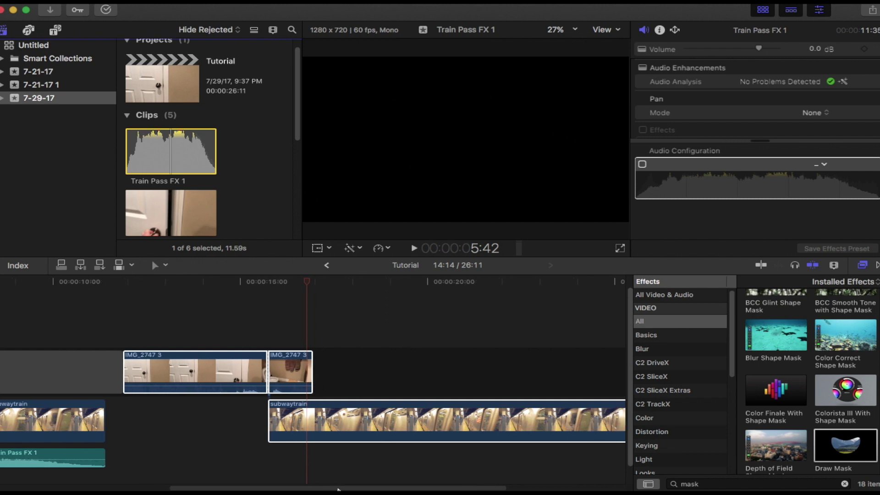
{"action": "left_click_drag", "start_coordinate": [166, 158], "coordinate": [127, 458]}
{"action": "left_click_drag", "start_coordinate": [297, 489], "coordinate": [318, 489]}
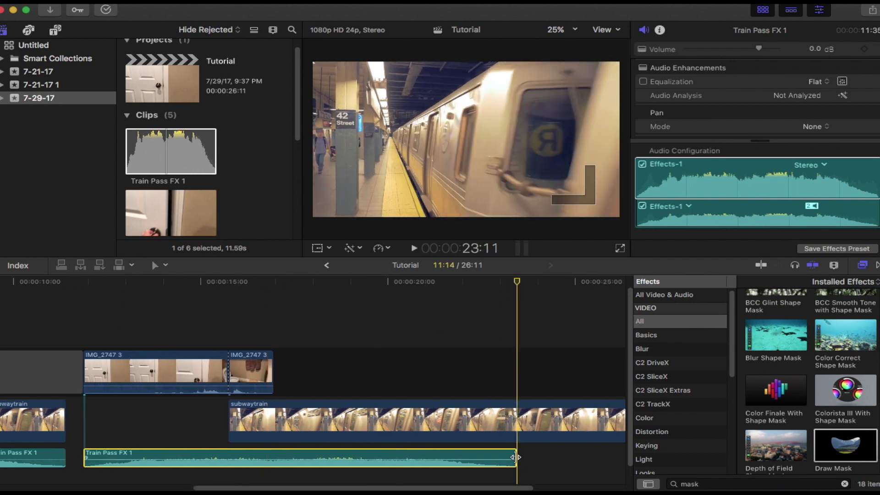
- Cut the second subwaytrain clip at 23:11, where the train sound ends, and delete the remainder
{"action": "key", "text": "b"}
{"action": "left_click", "coordinate": [520, 432]}
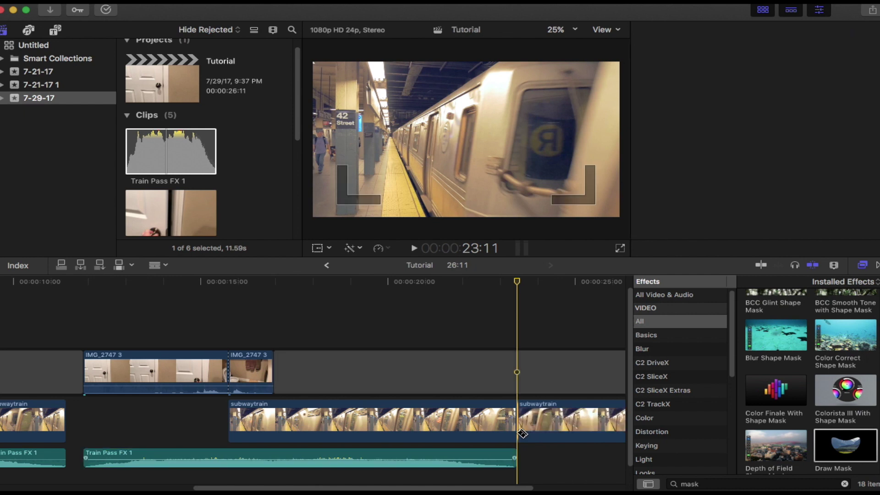
{"action": "key", "text": "a"}
{"action": "left_click", "coordinate": [532, 429]}
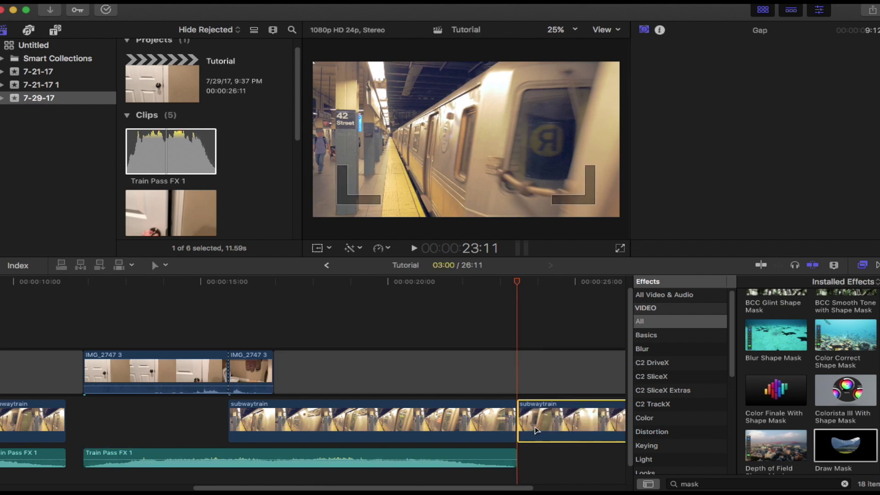
{"action": "key", "text": "Delete"}
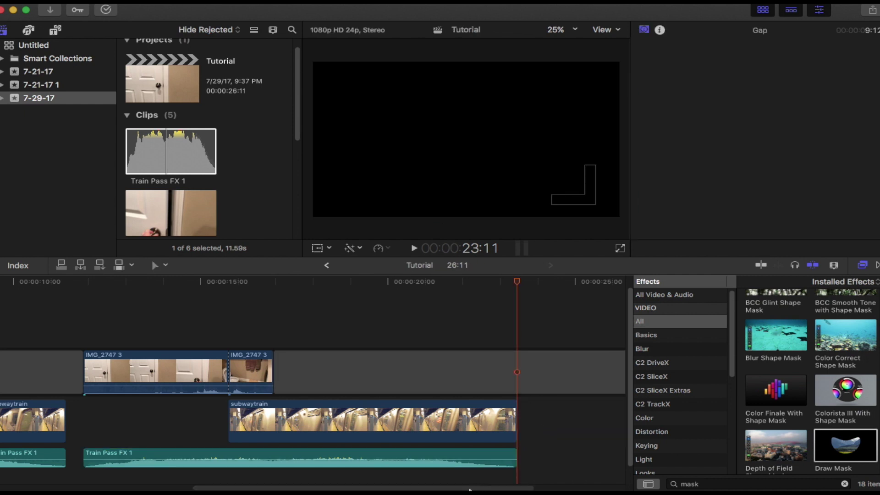
- Split the second Train Pass FX 1 sound at 15:18, the cut between the two door clips
{"action": "left_click_drag", "start_coordinate": [470, 489], "coordinate": [441, 489]}
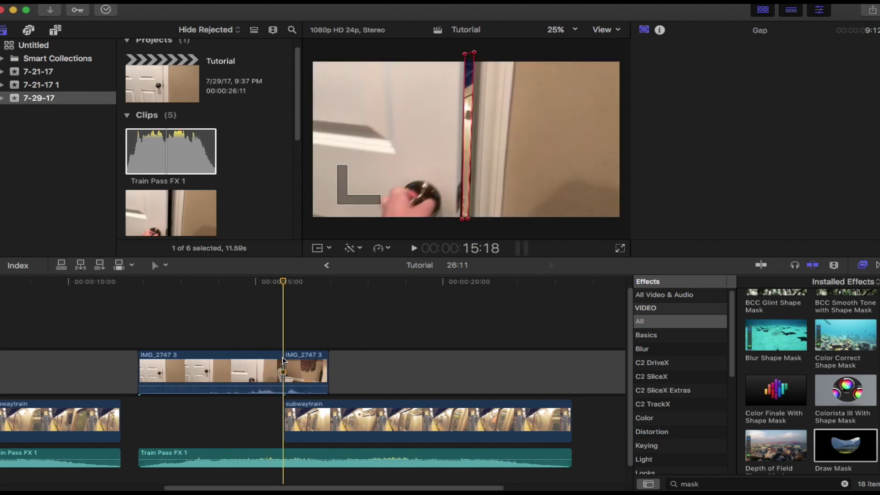
{"action": "left_click", "coordinate": [282, 357]}
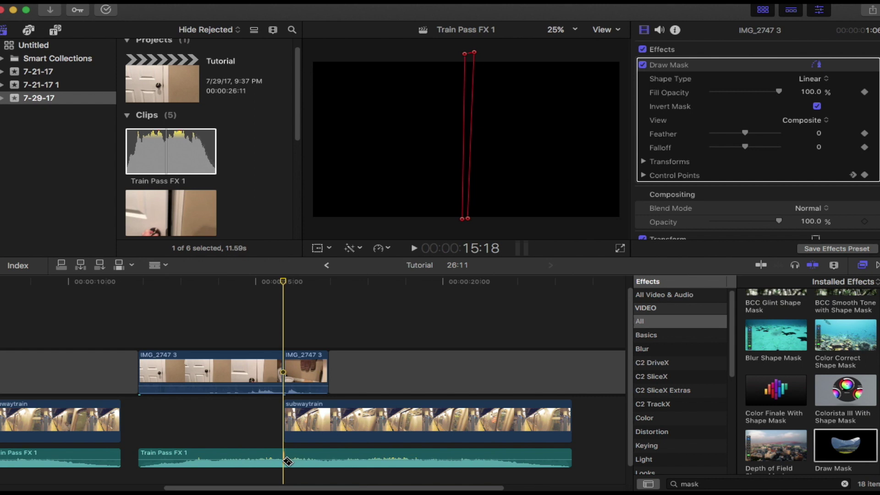
{"action": "left_click", "coordinate": [287, 462]}
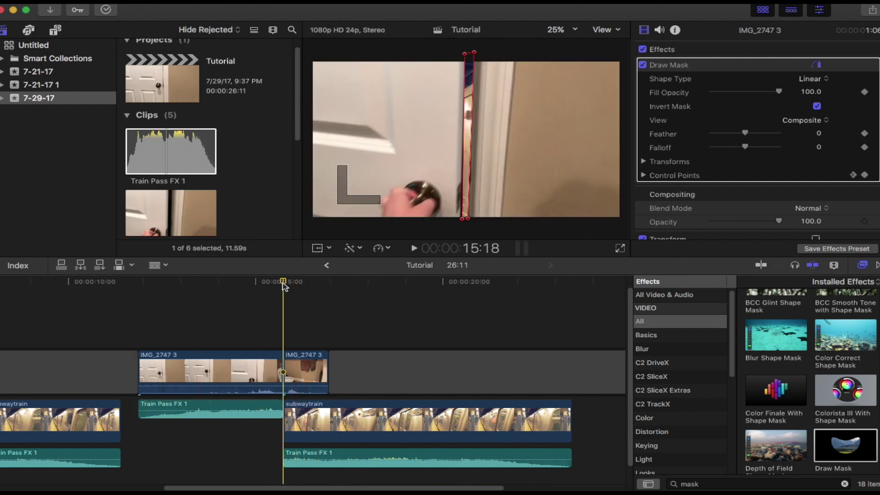
{"action": "mouse_move", "coordinate": [283, 283]}
{"action": "left_mouse_down"}
{"action": "mouse_move", "coordinate": [323, 291]}
{"action": "mouse_move", "coordinate": [286, 299]}
{"action": "left_mouse_up"}
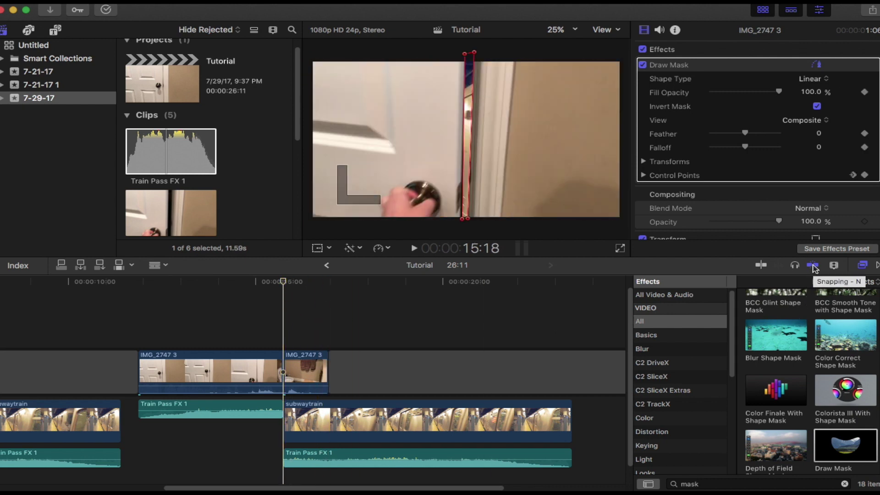
- Apply the Distortion audio effect to the Train Pass FX 1 piece before the door opens and lower its volume to -6.0 dB
{"action": "left_click_drag", "start_coordinate": [283, 284], "coordinate": [233, 283]}
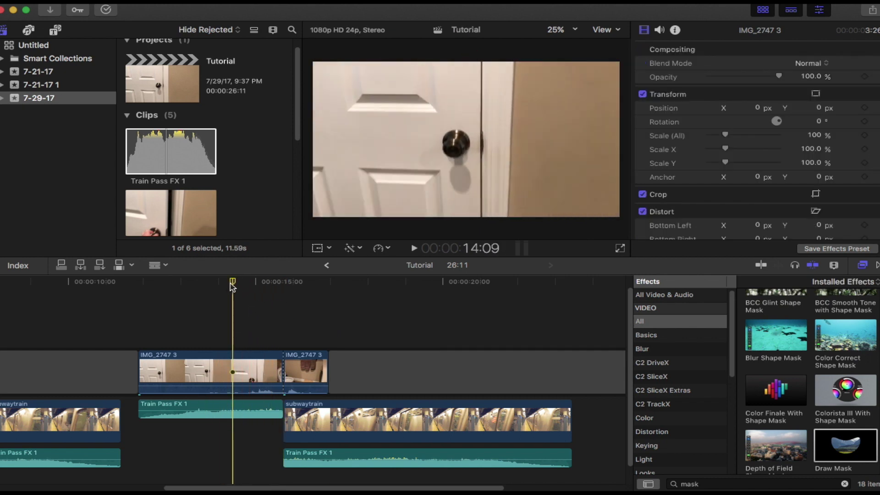
{"action": "left_click_drag", "start_coordinate": [230, 283], "coordinate": [202, 299]}
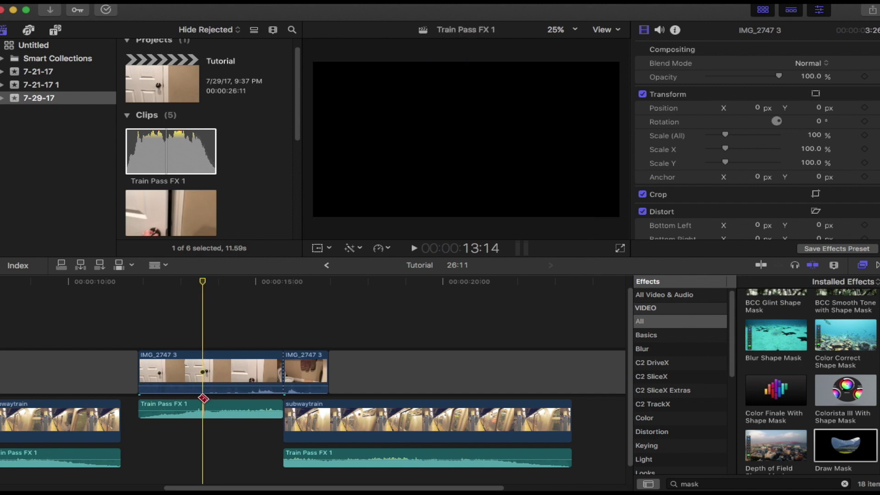
{"action": "left_click", "coordinate": [209, 405]}
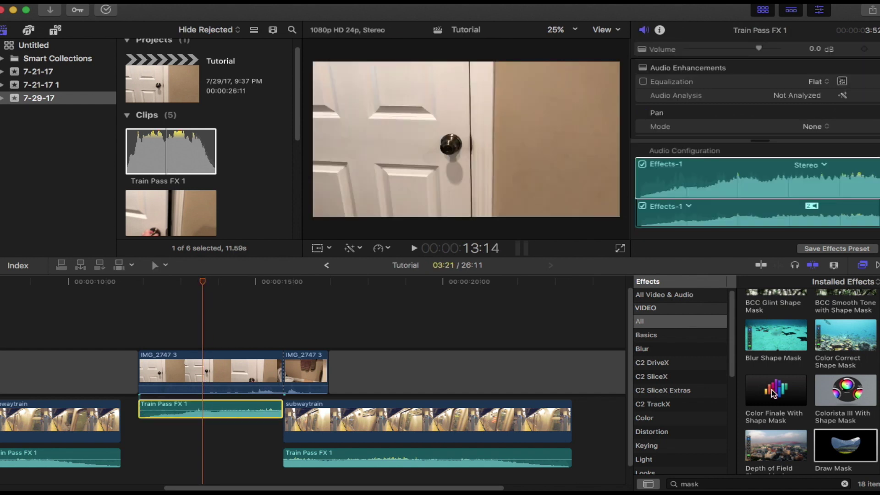
{"action": "scroll", "coordinate": [668, 399], "scroll_direction": "down", "scroll_amount": 5}
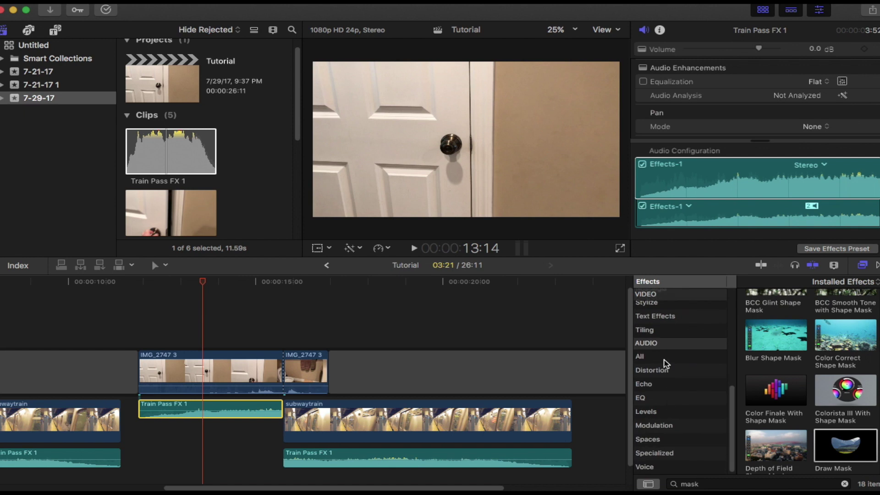
{"action": "left_click", "coordinate": [663, 358]}
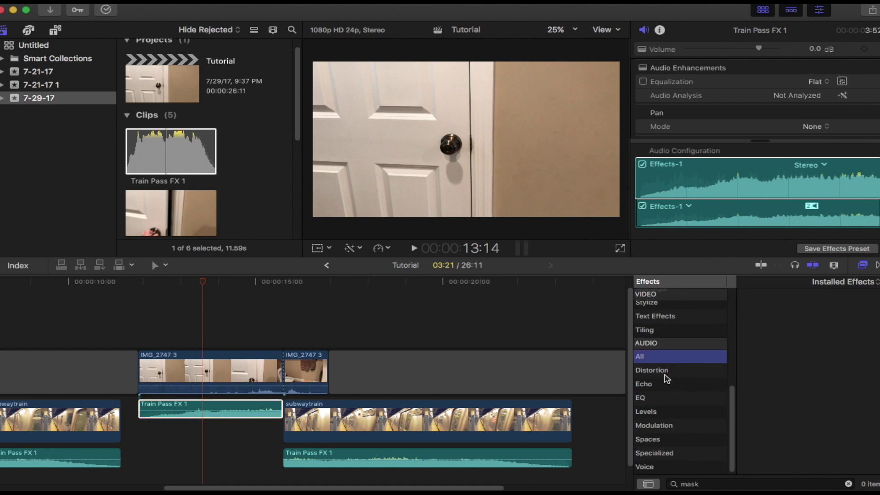
{"action": "left_click", "coordinate": [663, 375]}
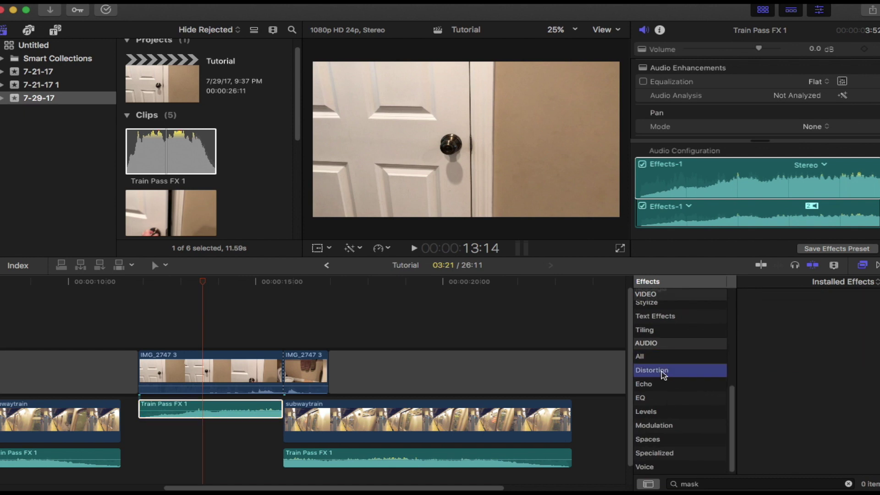
{"action": "left_click", "coordinate": [849, 484]}
{"action": "scroll", "coordinate": [795, 379], "scroll_direction": "down", "scroll_amount": 10}
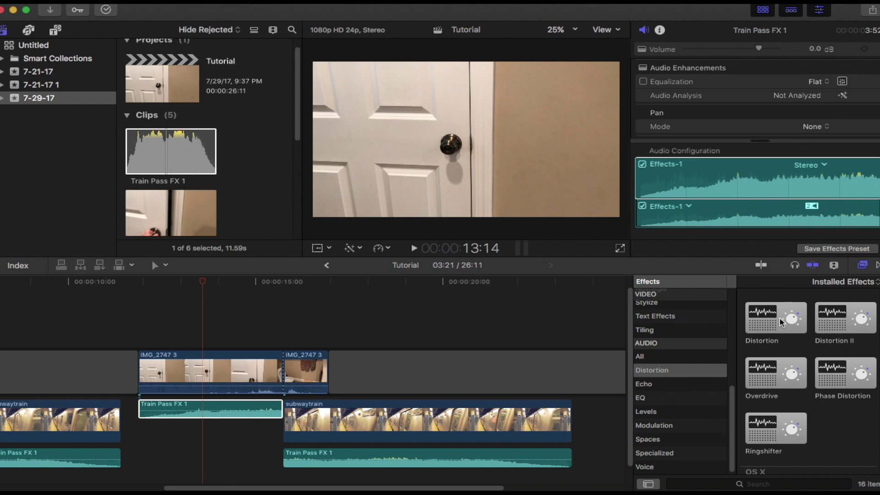
{"action": "left_click_drag", "start_coordinate": [774, 322], "coordinate": [198, 411]}
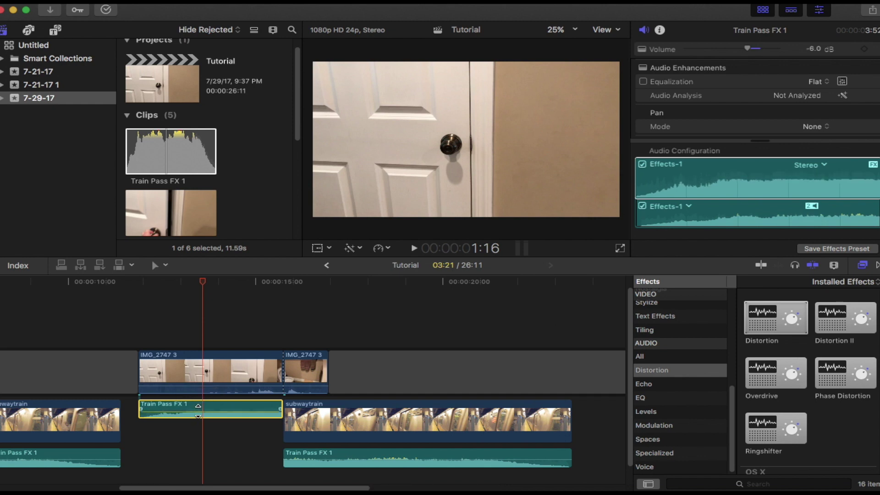
- Play back the transition with the altered sound from 12:06 and return the playhead to the door clip's start at 11:21
{"action": "left_click_drag", "start_coordinate": [202, 288], "coordinate": [153, 295]}
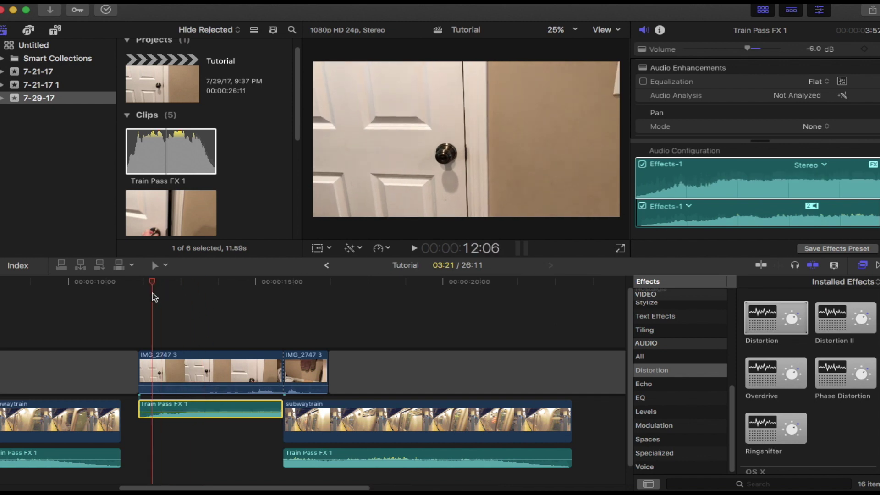
{"action": "key", "text": "space"}
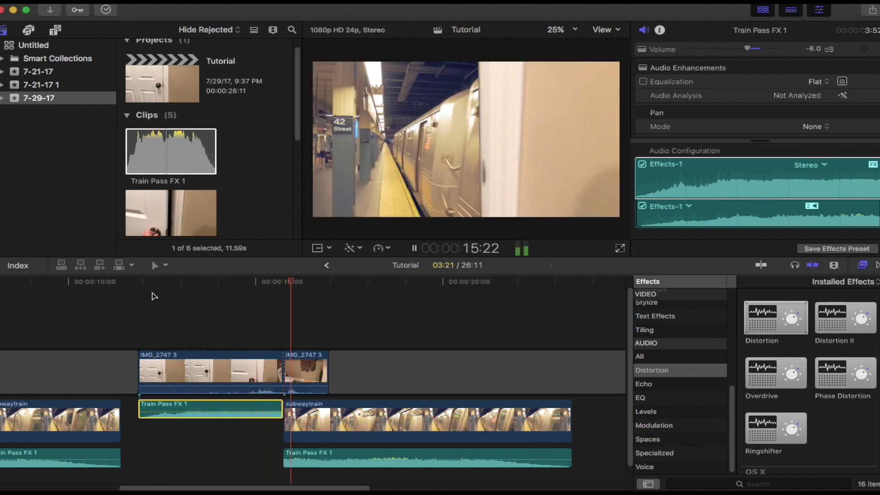
{"action": "left_click", "coordinate": [414, 248]}
{"action": "left_click_drag", "start_coordinate": [406, 282], "coordinate": [139, 345]}
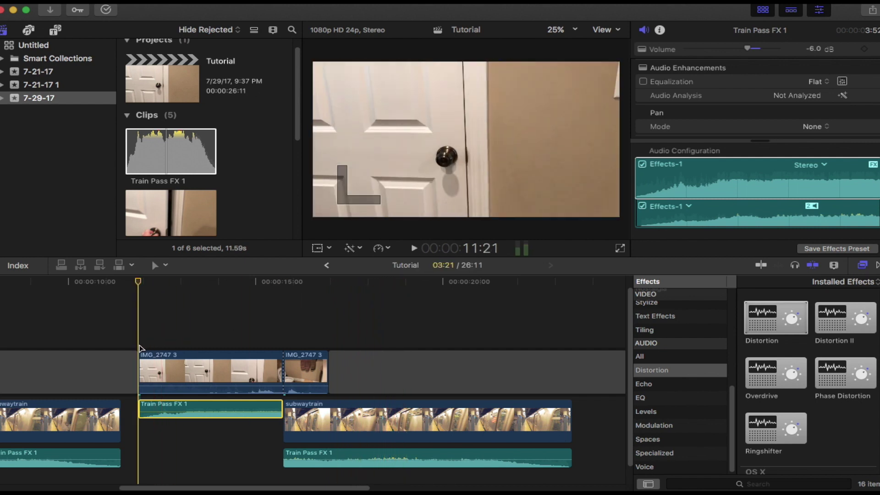